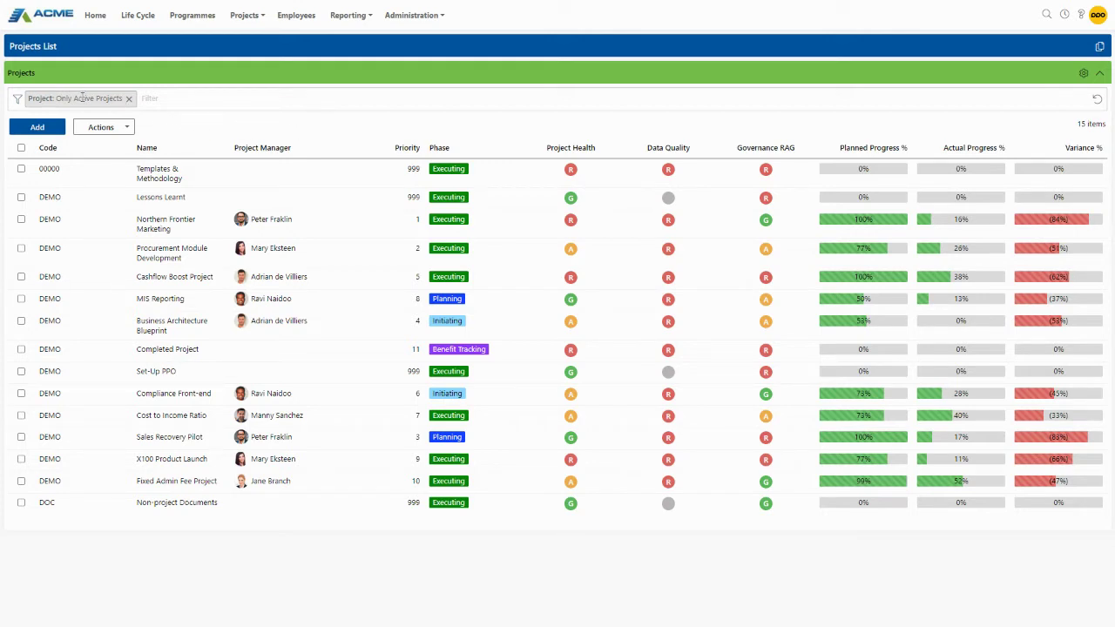
Step: Filter the projects list with the Only Active Projects and Projects Where The Governance RAG is Red filters
{"action": "left_click", "coordinate": [83, 98]}
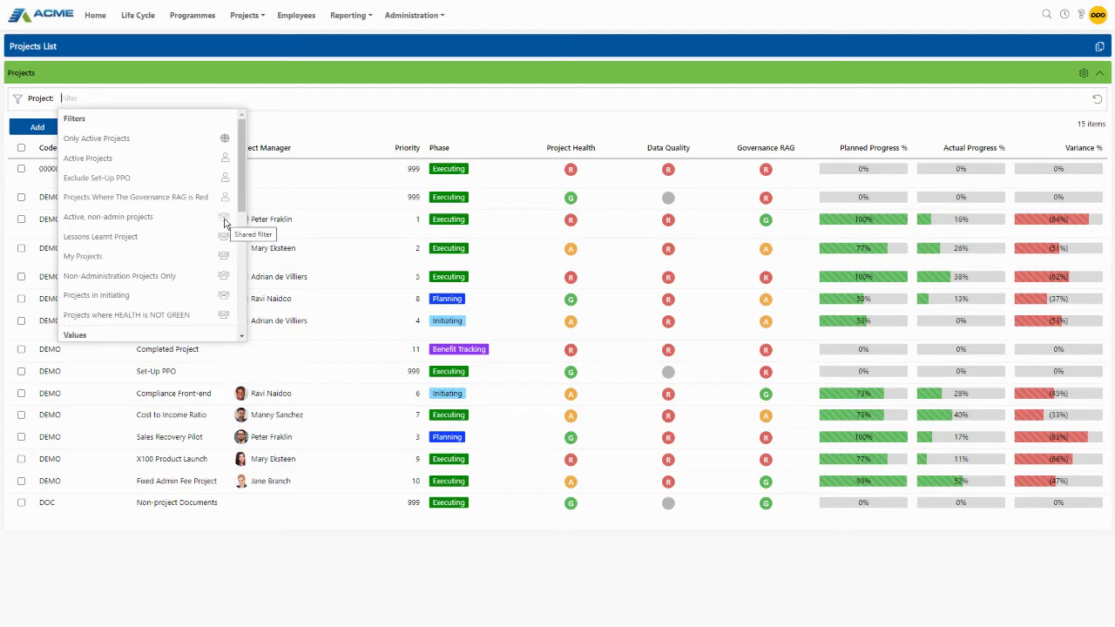
{"action": "left_click", "coordinate": [96, 137]}
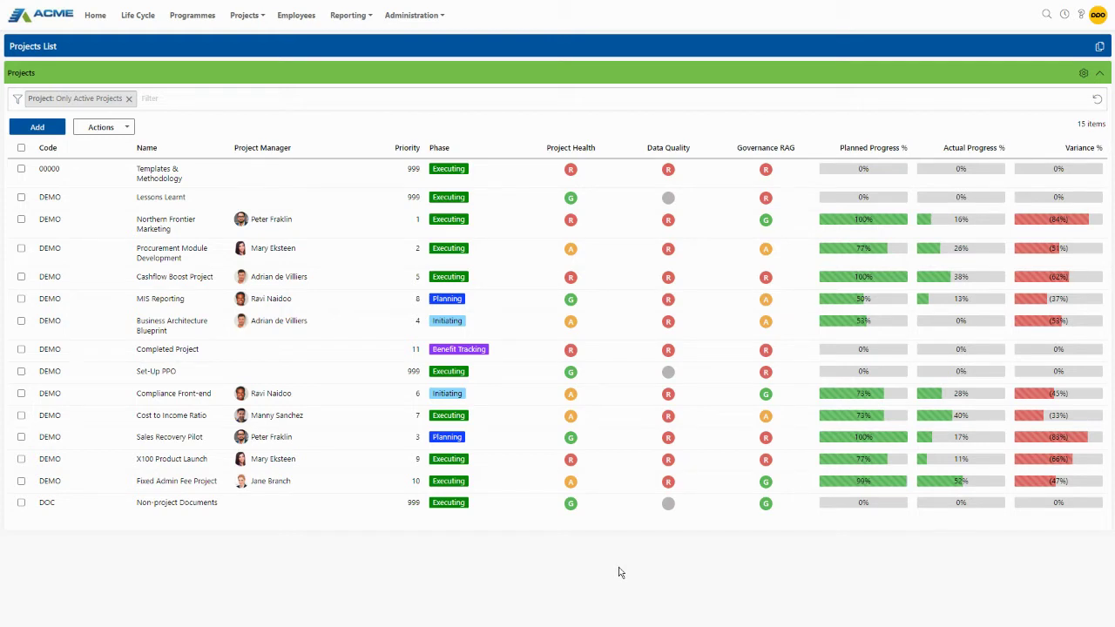
{"action": "left_click", "coordinate": [233, 98]}
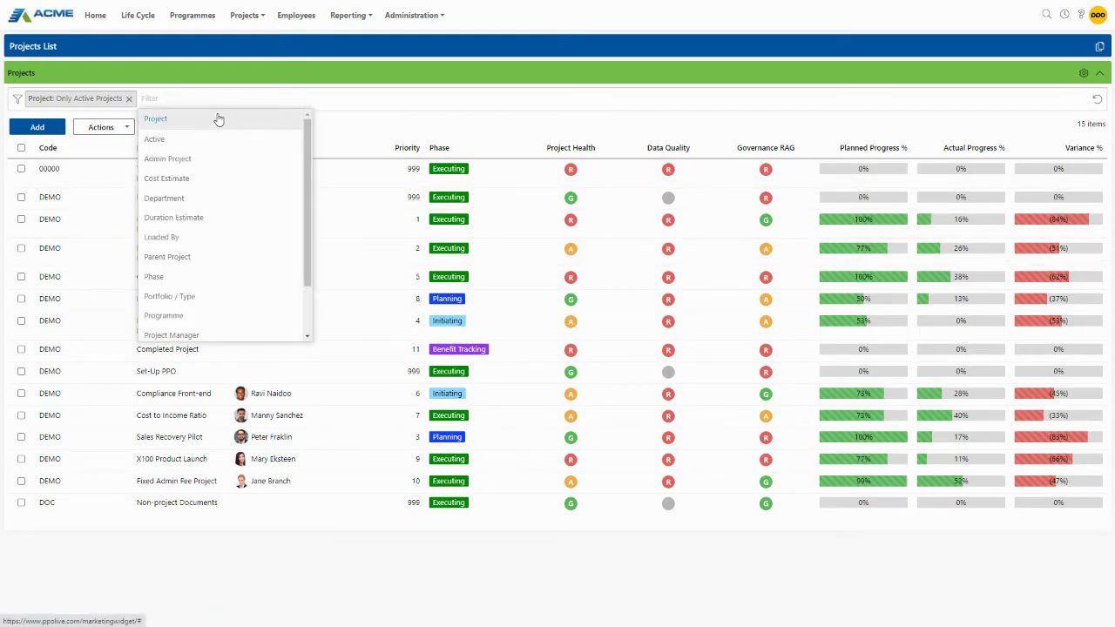
{"action": "left_click", "coordinate": [216, 116]}
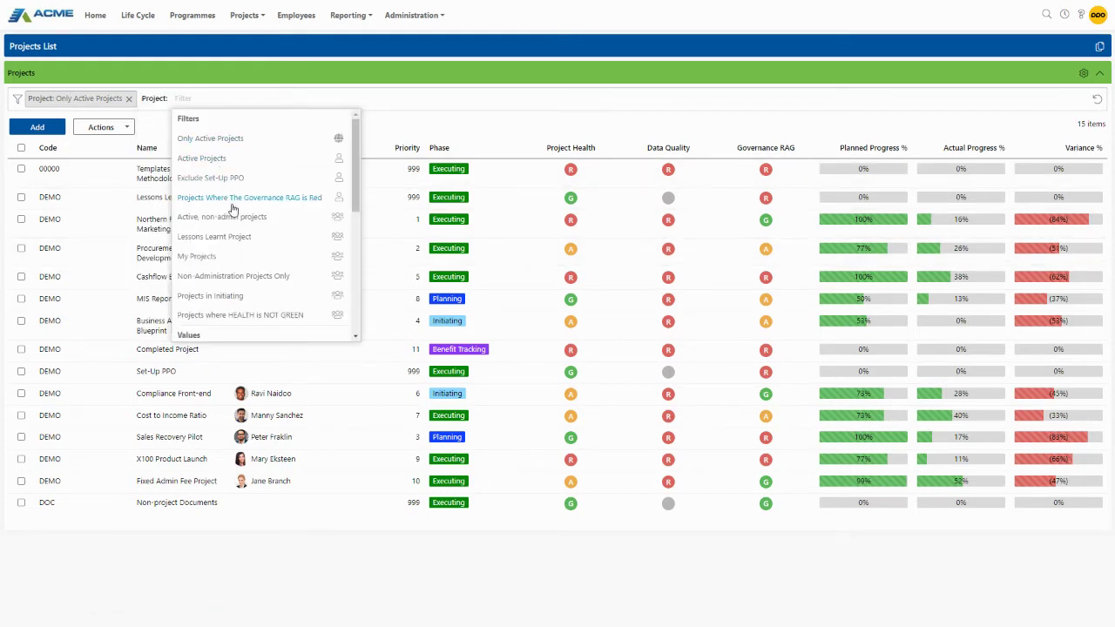
{"action": "left_click", "coordinate": [246, 200]}
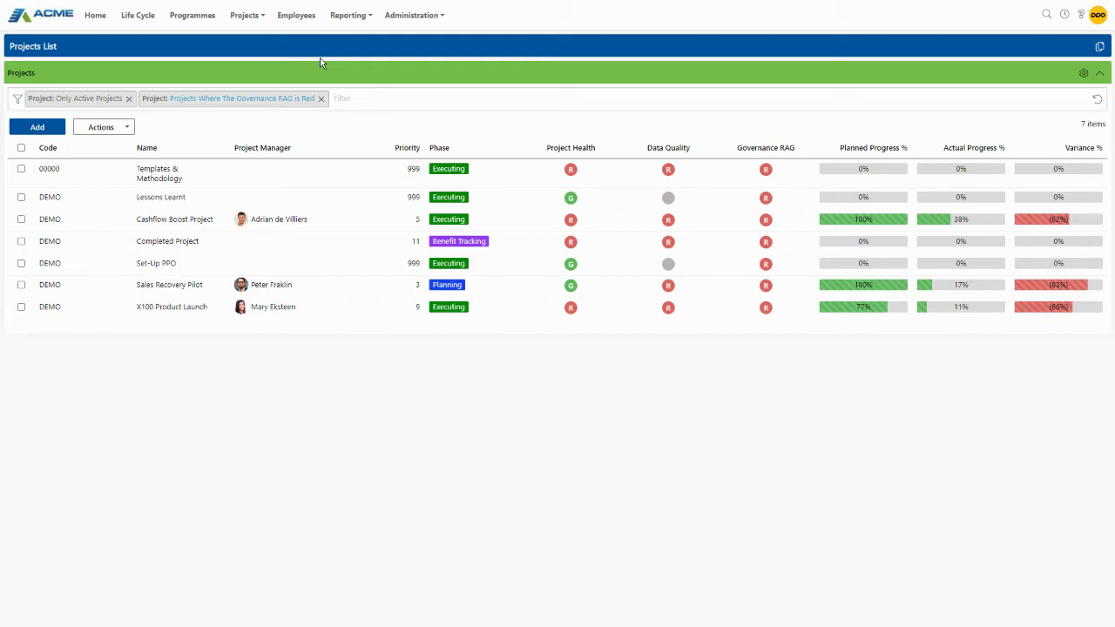
Step: Promote the Projects Where The Governance RAG is Red user filter to a shared filter
{"action": "left_click", "coordinate": [243, 101]}
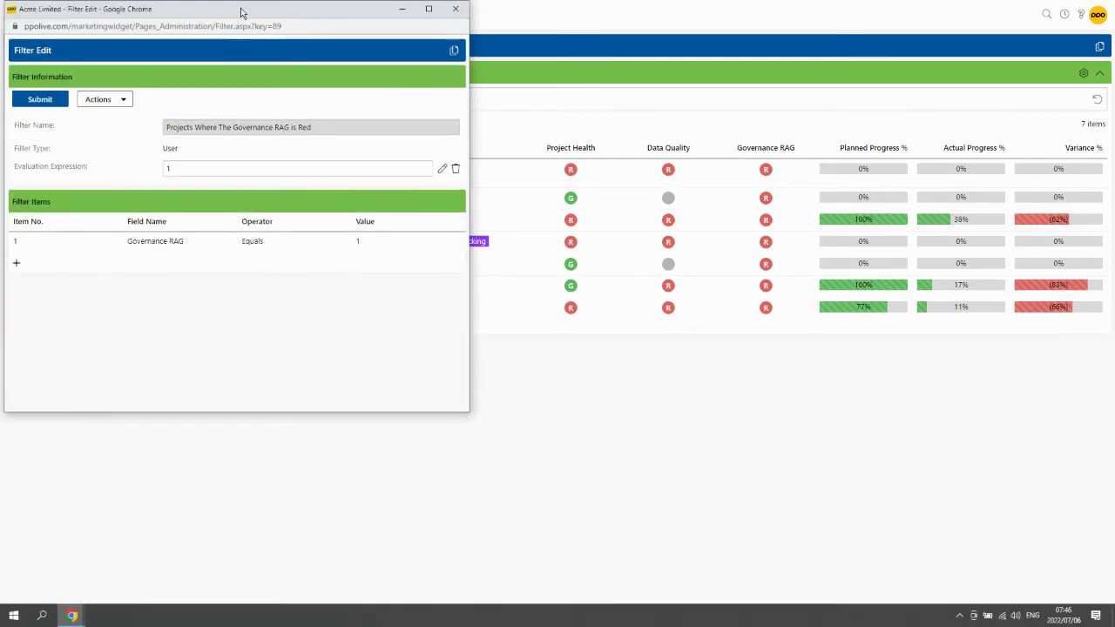
{"action": "left_click_drag", "start_coordinate": [242, 12], "coordinate": [454, 68]}
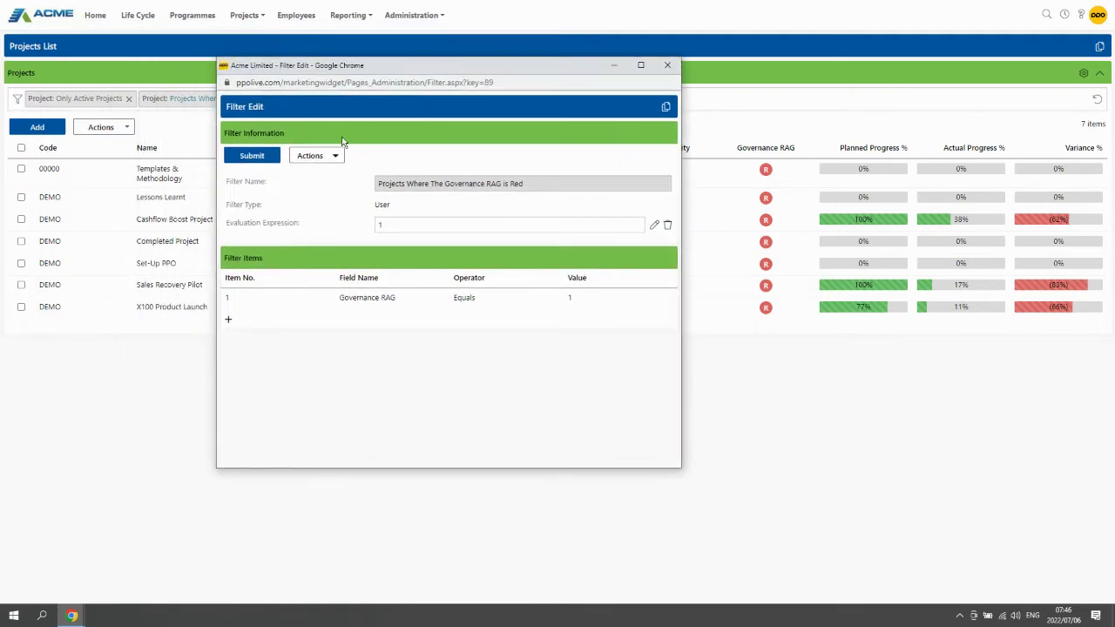
{"action": "left_click", "coordinate": [317, 156]}
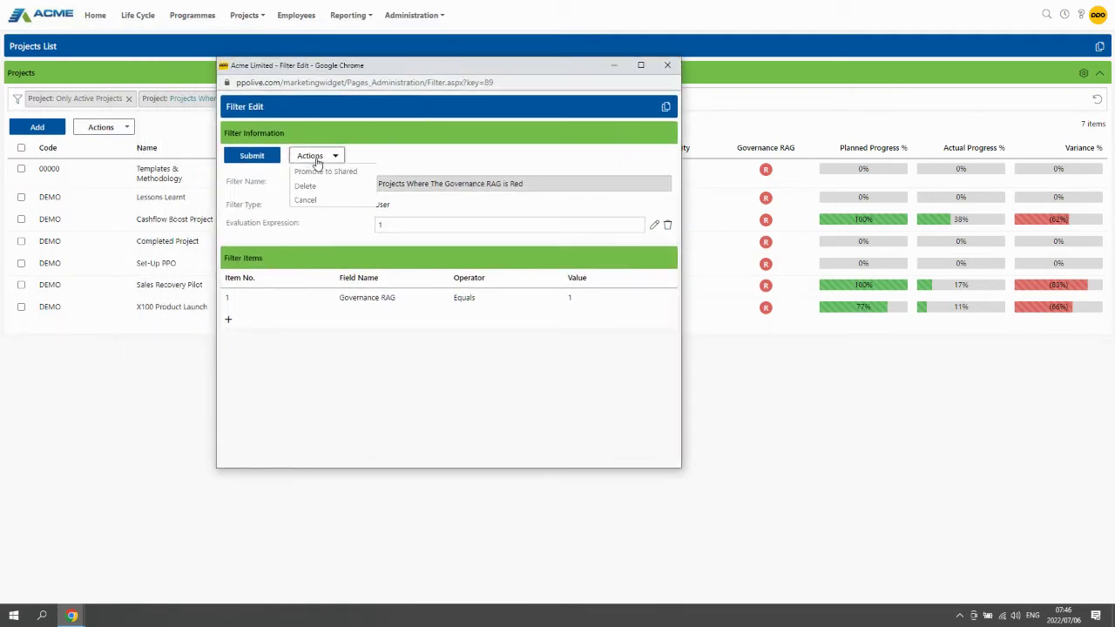
{"action": "left_click", "coordinate": [315, 174]}
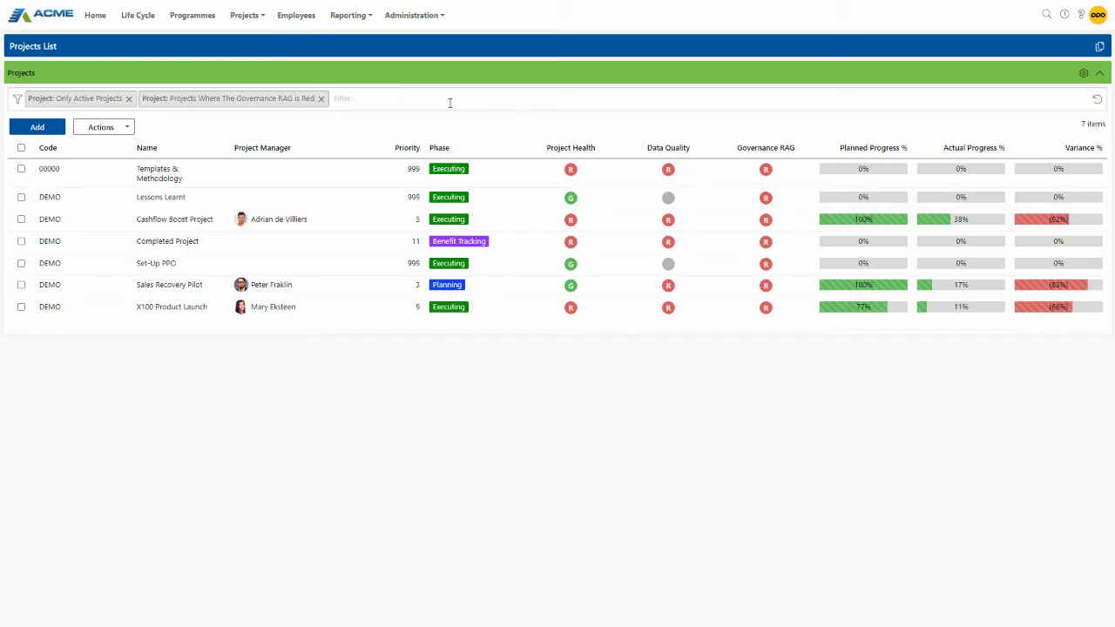
Step: Add the shared Non-Administration Projects Only filter to the projects list
{"action": "left_click", "coordinate": [378, 104]}
{"action": "left_click", "coordinate": [372, 120]}
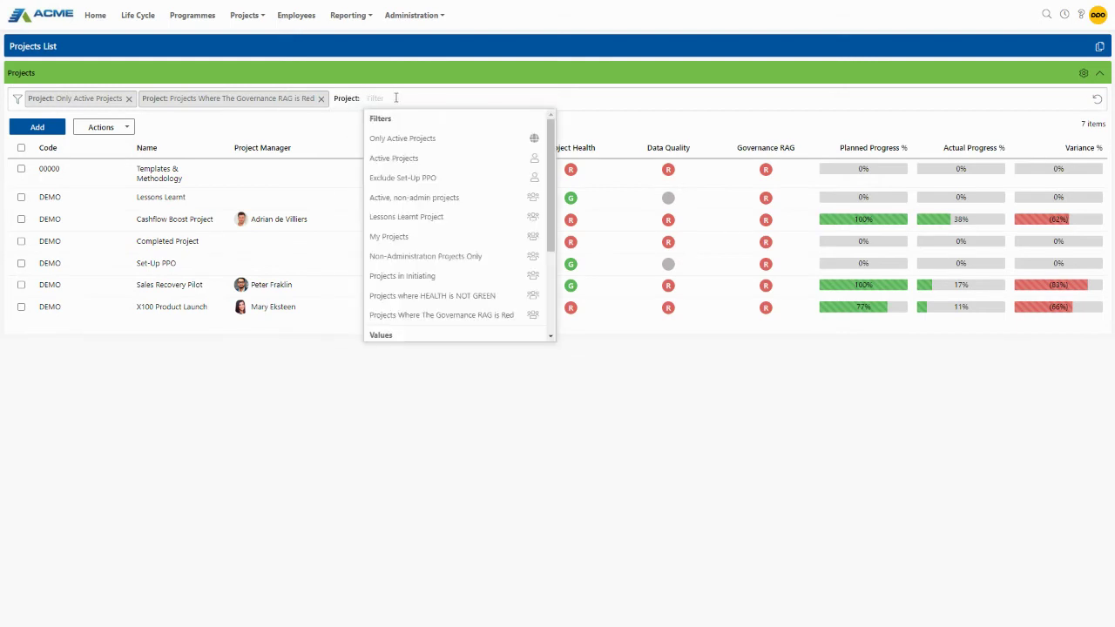
{"action": "left_click", "coordinate": [449, 257]}
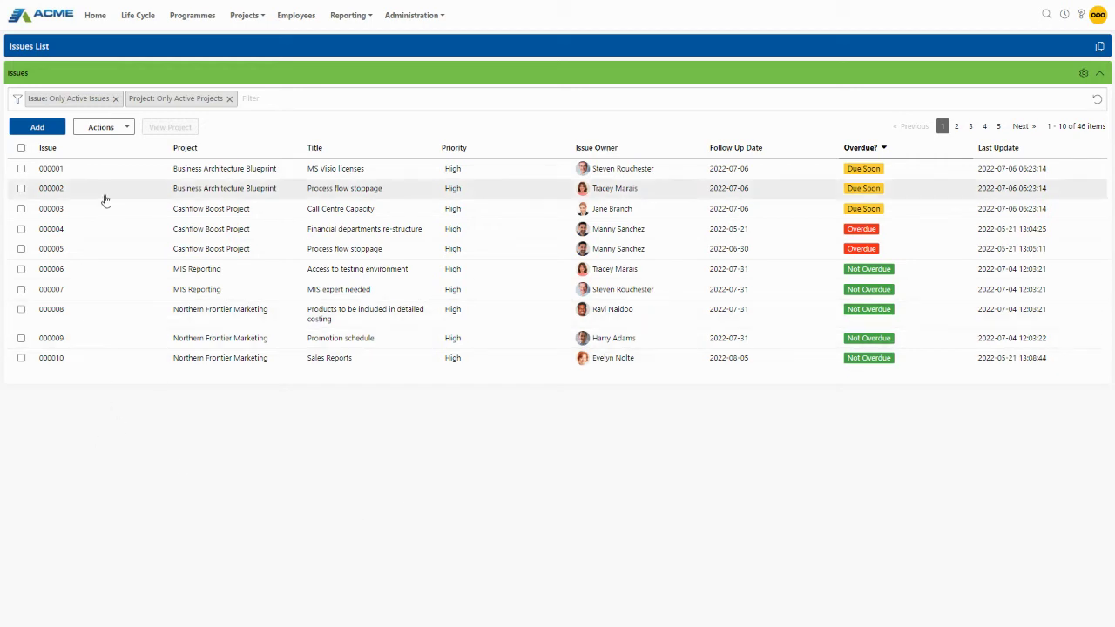
Step: Compare the actions available in the issues list with no issues selected and with issues 000001 and 000002 selected
{"action": "left_click", "coordinate": [106, 127]}
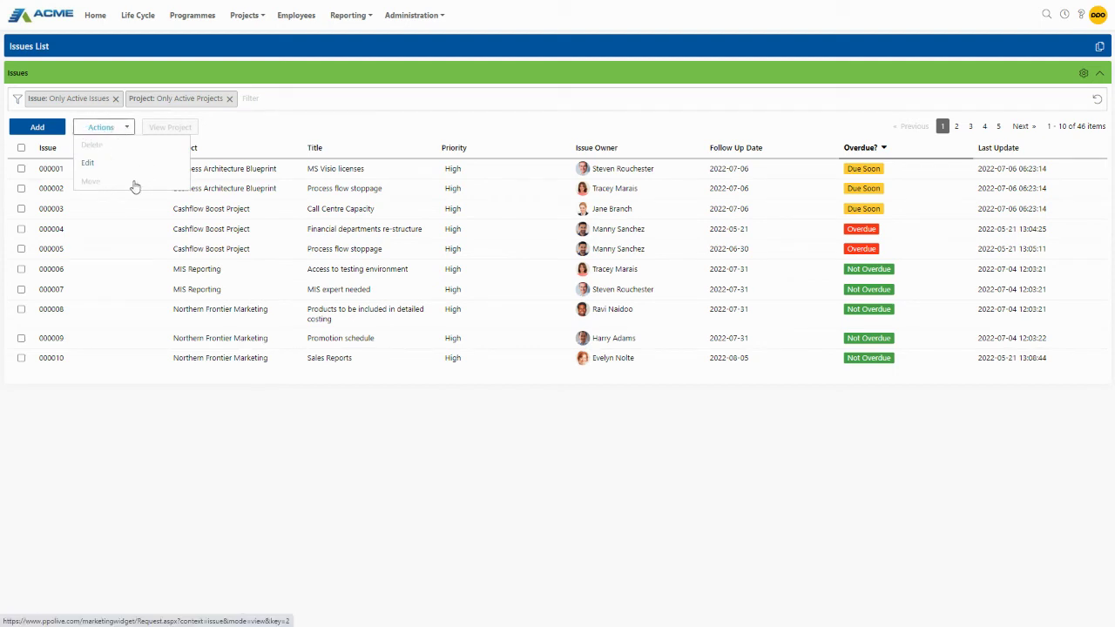
{"action": "left_click", "coordinate": [266, 121]}
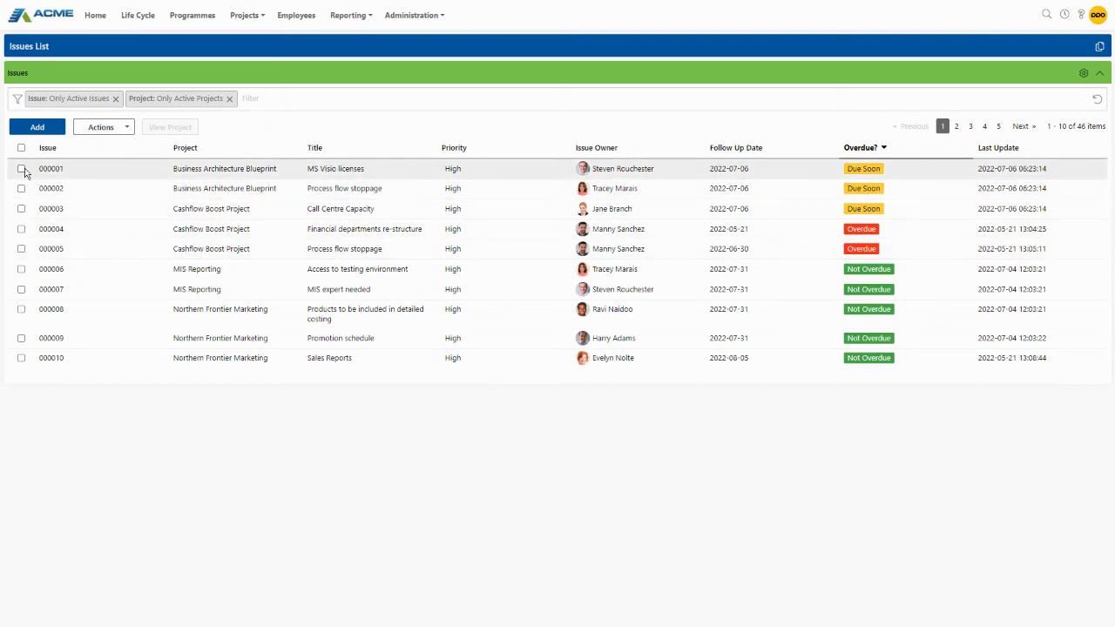
{"action": "left_click", "coordinate": [21, 169]}
{"action": "left_click", "coordinate": [21, 189]}
{"action": "left_click", "coordinate": [103, 127]}
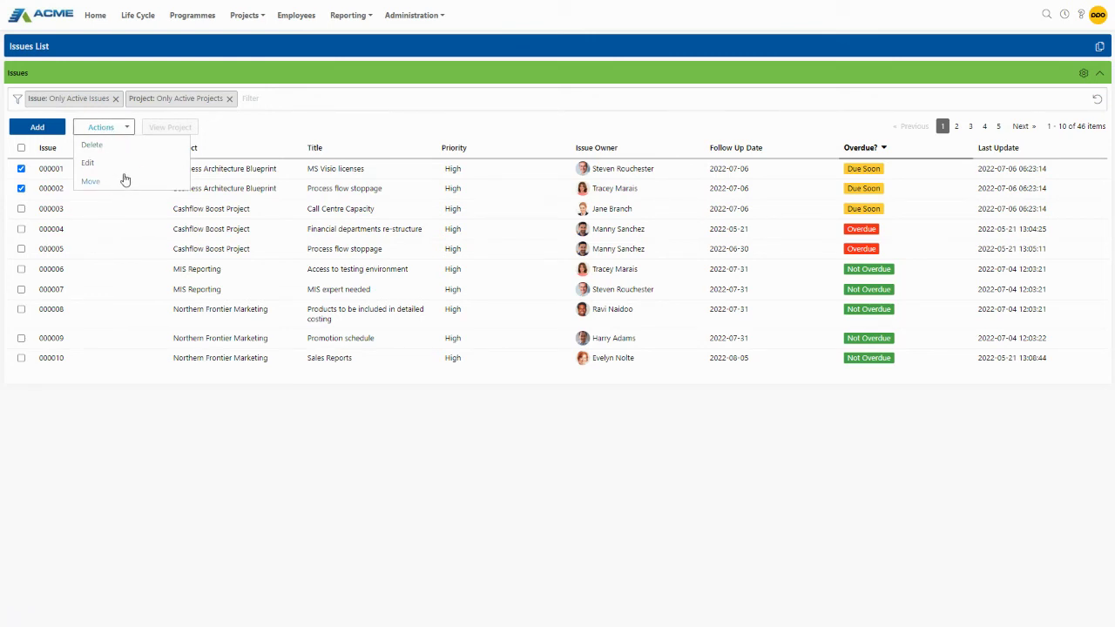
{"action": "left_click", "coordinate": [229, 110]}
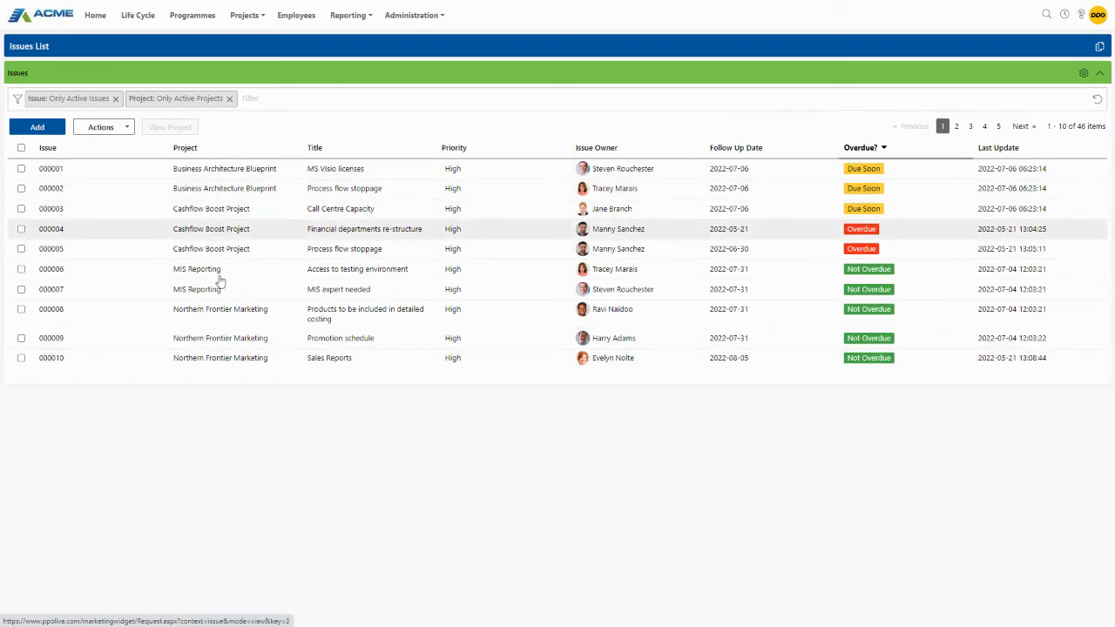
Step: Filter the issues list by the project Business Architecture Blueprint and look over the fields available for further filtering
{"action": "left_click", "coordinate": [271, 98]}
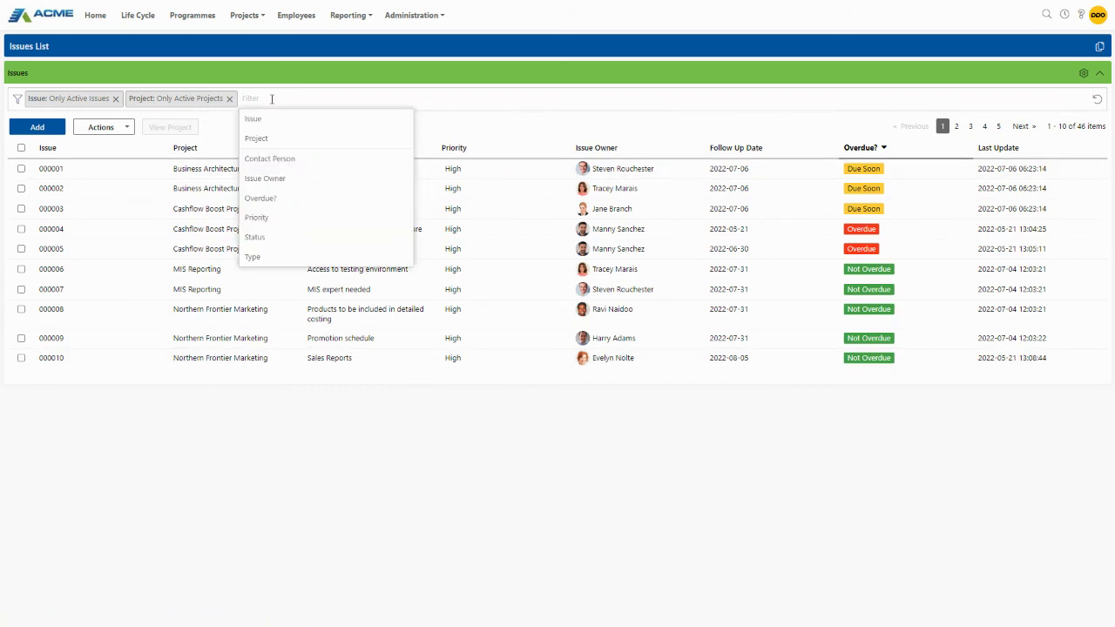
{"action": "left_click", "coordinate": [256, 138]}
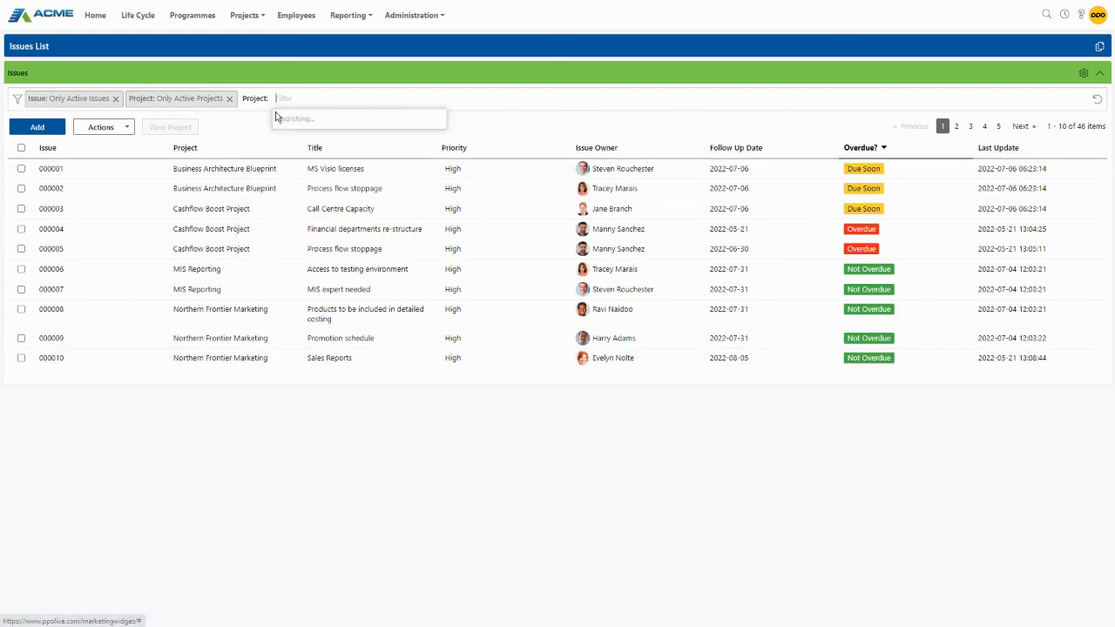
{"action": "scroll", "coordinate": [342, 250], "scroll_direction": "down", "scroll_amount": 3}
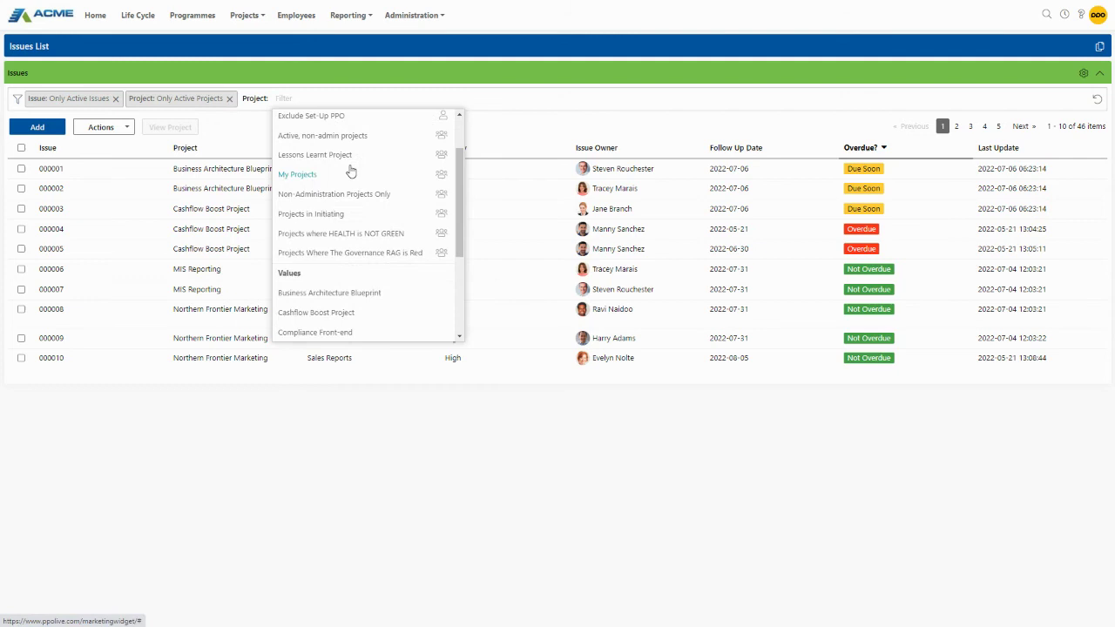
{"action": "left_click", "coordinate": [318, 294]}
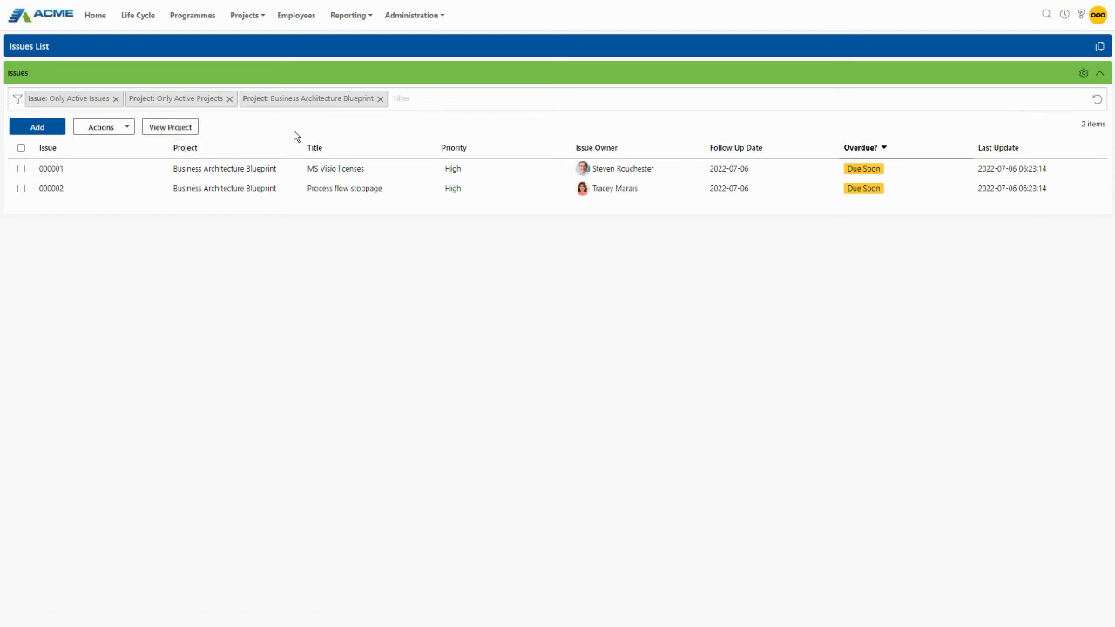
{"action": "key", "text": "Down"}
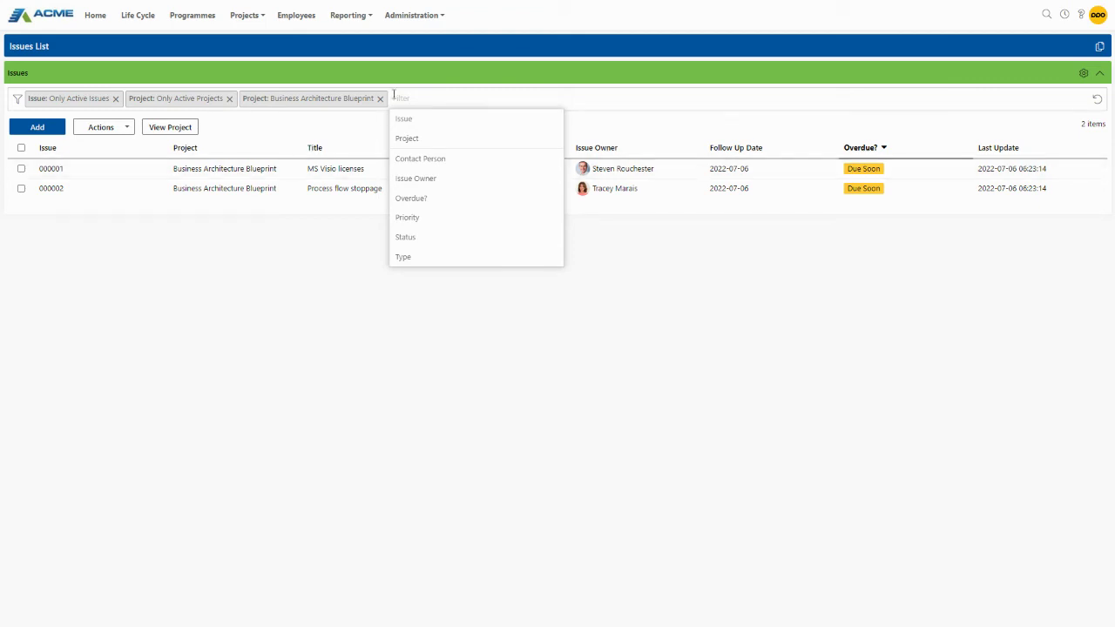
{"action": "key", "text": "Escape"}
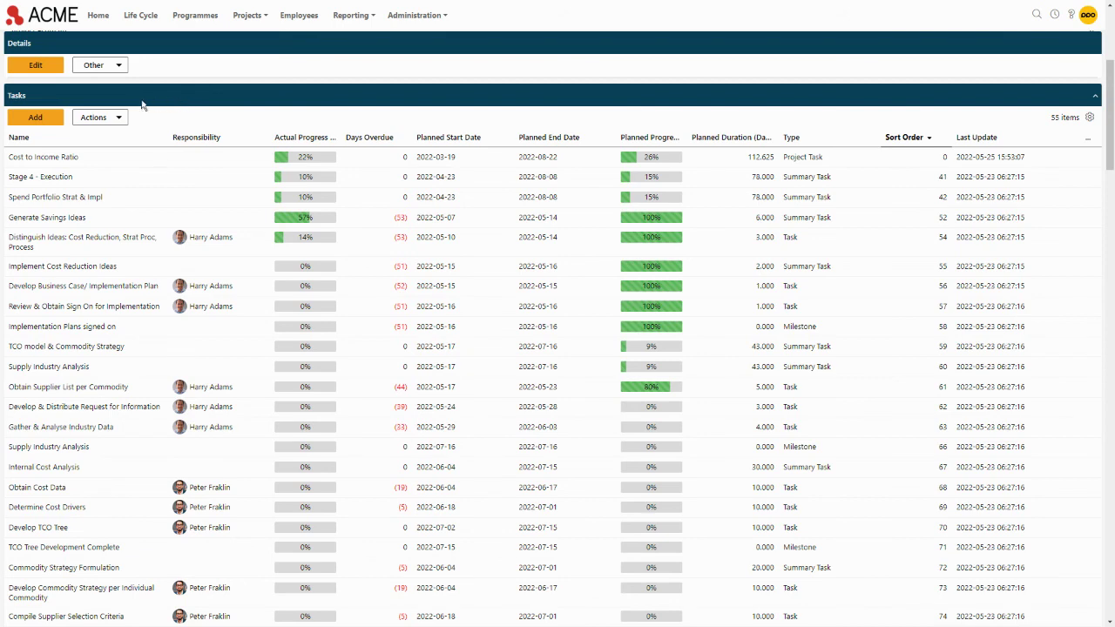
Step: Open the full task list of the Cost to Income Ratio project from its task section and check the list's actions
{"action": "left_click", "coordinate": [99, 117]}
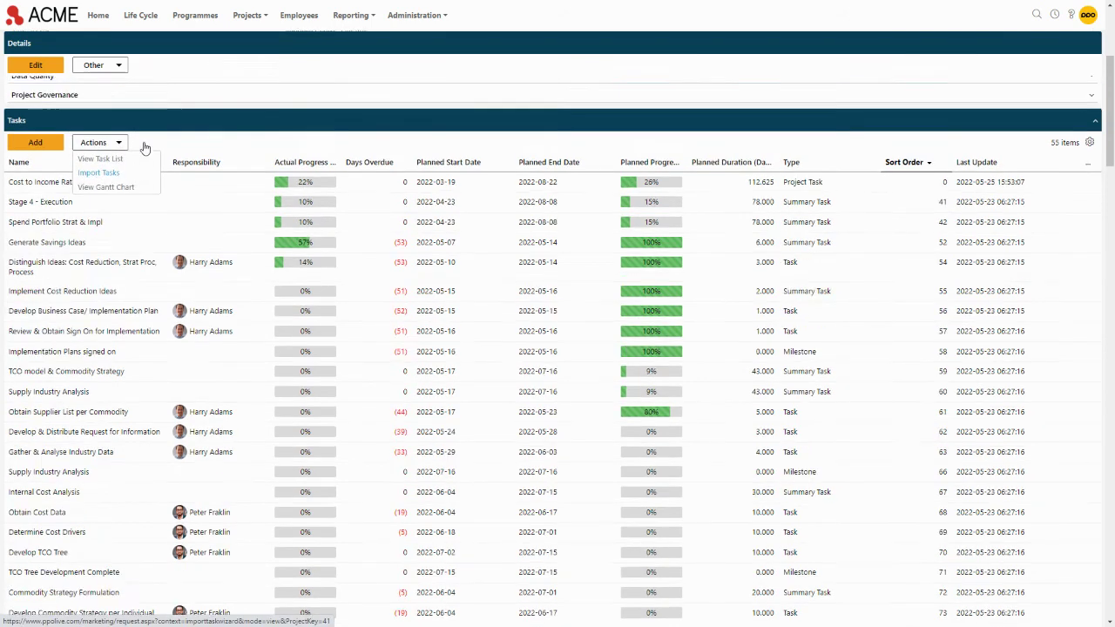
{"action": "scroll", "coordinate": [146, 149], "scroll_direction": "down", "scroll_amount": 2}
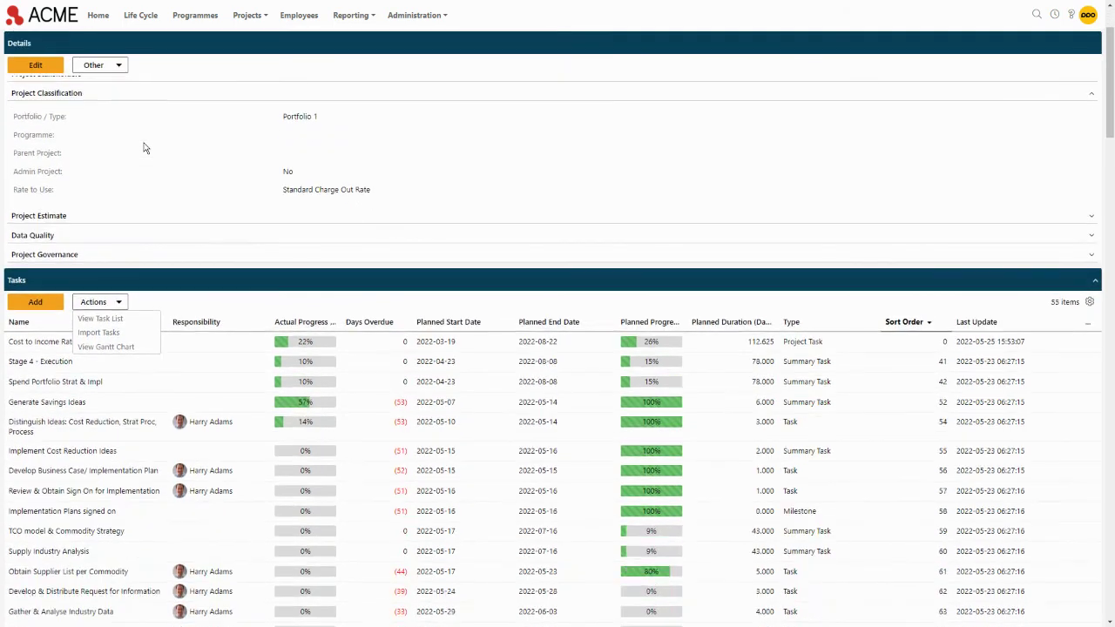
{"action": "left_click", "coordinate": [87, 318]}
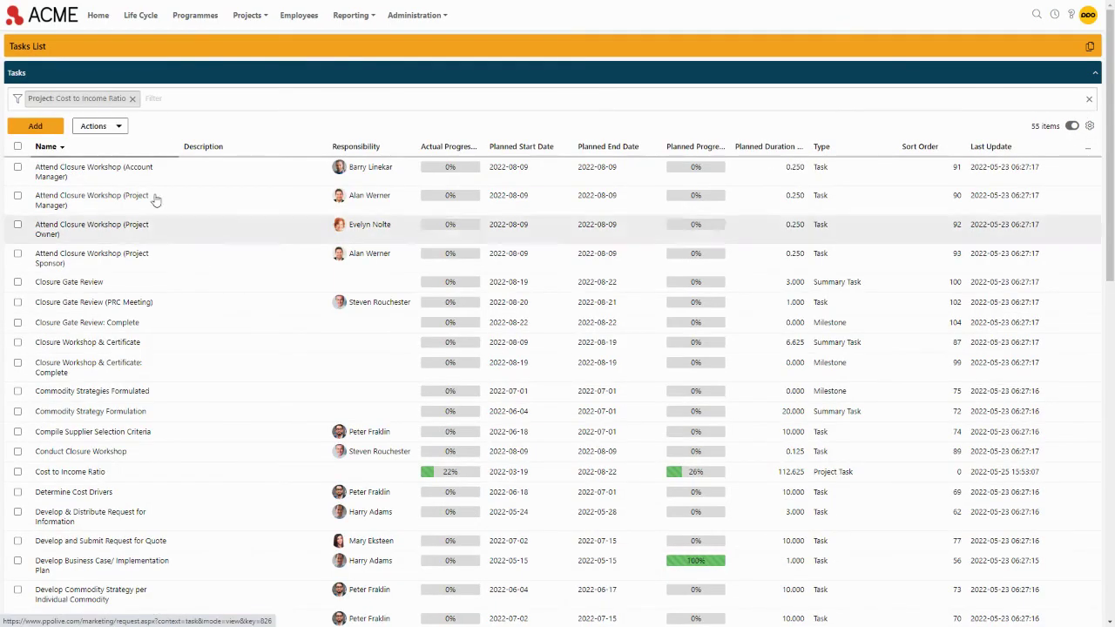
{"action": "left_click", "coordinate": [110, 130]}
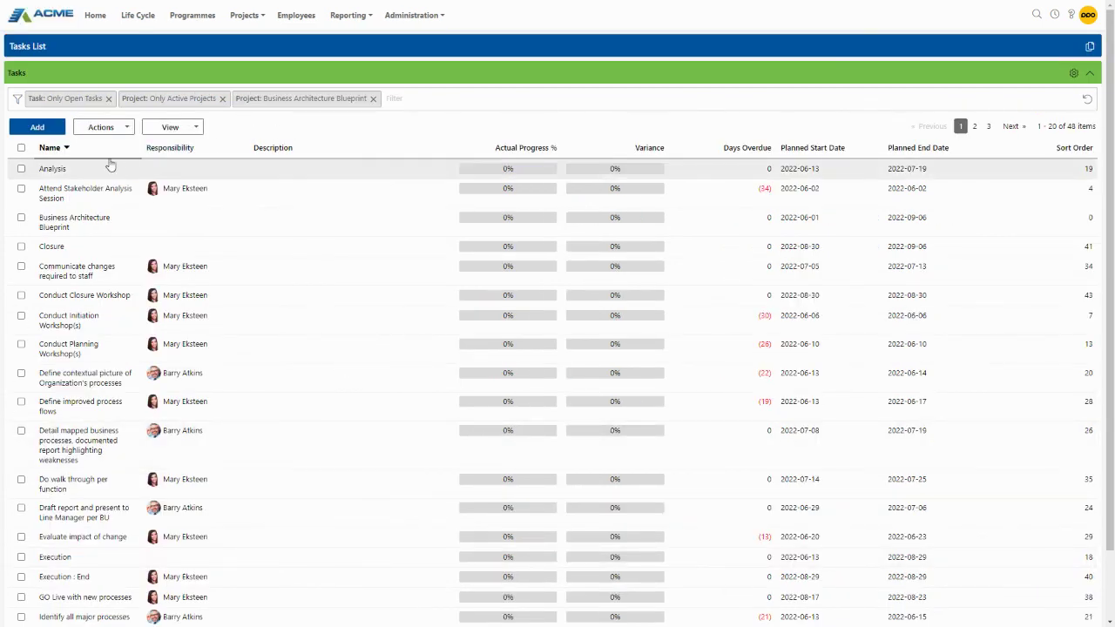
Step: Open the Gantt chart for the Business Architecture Blueprint tasks and show the actions available in it
{"action": "left_click", "coordinate": [100, 128]}
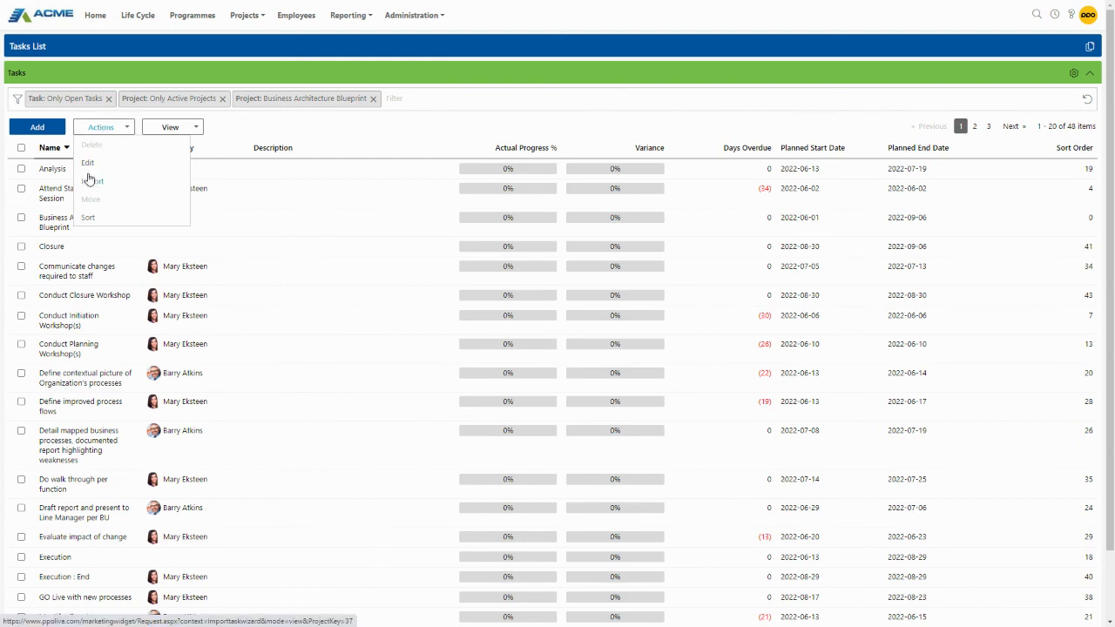
{"action": "left_click", "coordinate": [171, 128]}
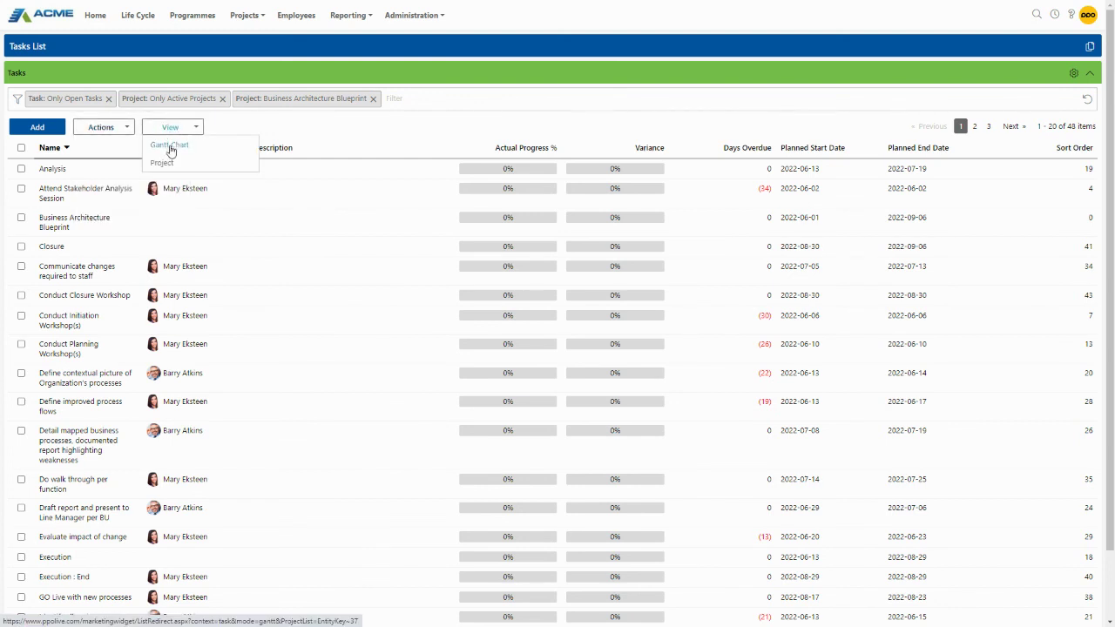
{"action": "left_click", "coordinate": [175, 146]}
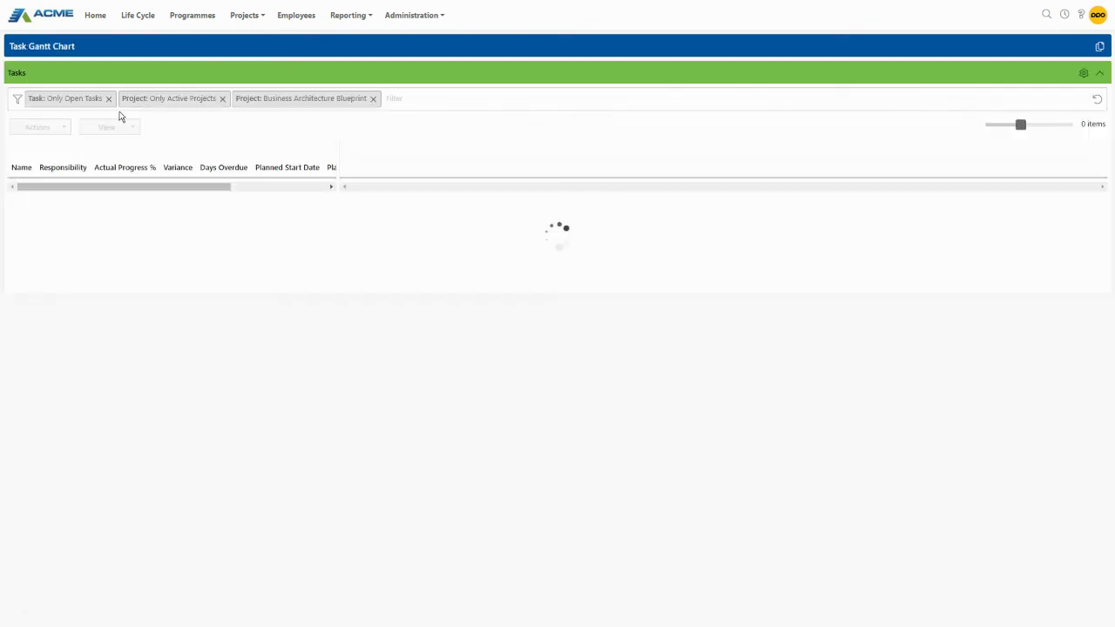
{"action": "left_click", "coordinate": [110, 127]}
{"action": "left_click", "coordinate": [51, 129]}
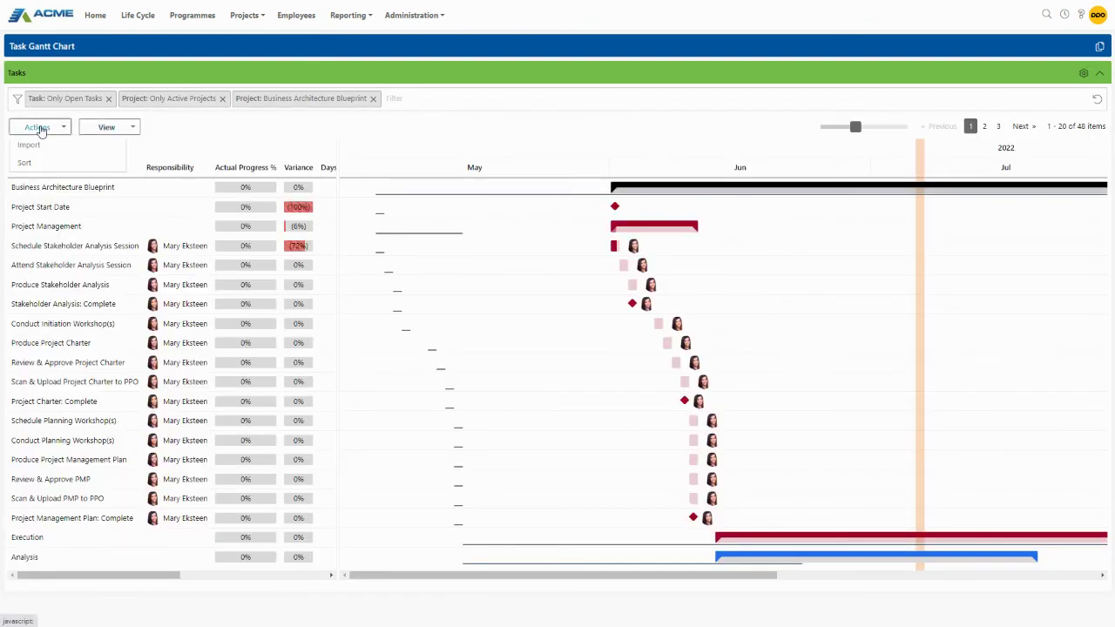